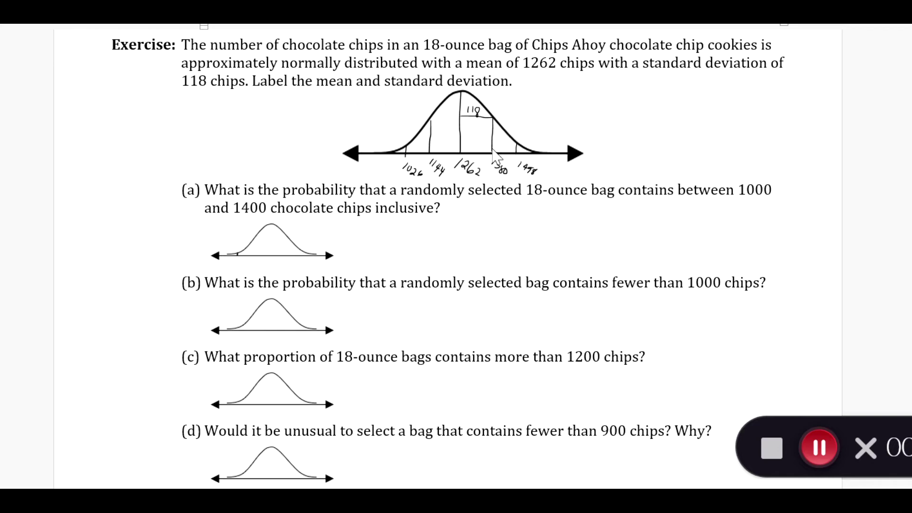
On sketch (a), draw the 1400 boundary, hatch the region from 1000 to 1400, and label both bounds
mouse_move(292, 243)
left_mouse_down()
mouse_move(292, 254)
mouse_move(254, 242)
mouse_move(256, 253)
left_mouse_up()
left_click_drag(267, 230, 265, 253)
left_click_drag(277, 231, 275, 253)
left_click_drag(286, 238, 283, 253)
mouse_move(291, 243)
left_mouse_down()
mouse_move(237, 263)
mouse_move(241, 271)
mouse_move(295, 271)
left_mouse_up()
left_click_drag(300, 267, 305, 268)
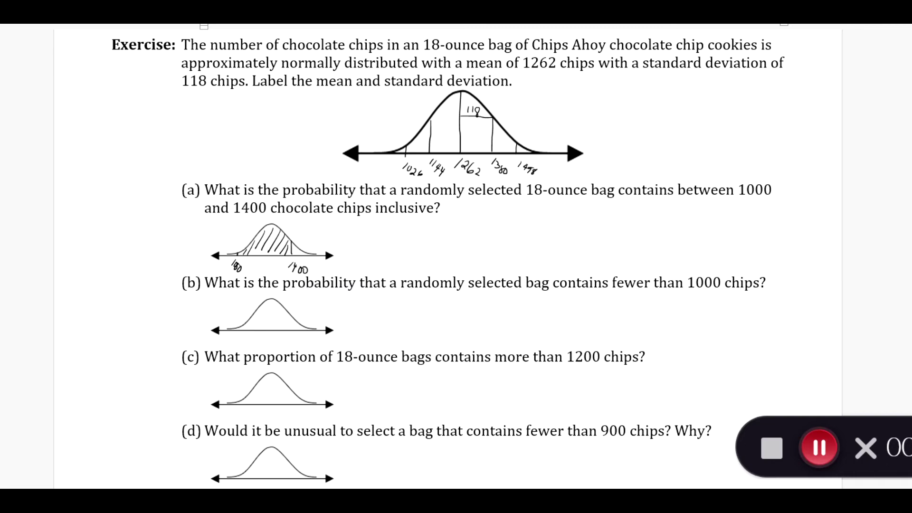
key("alt+Tab")
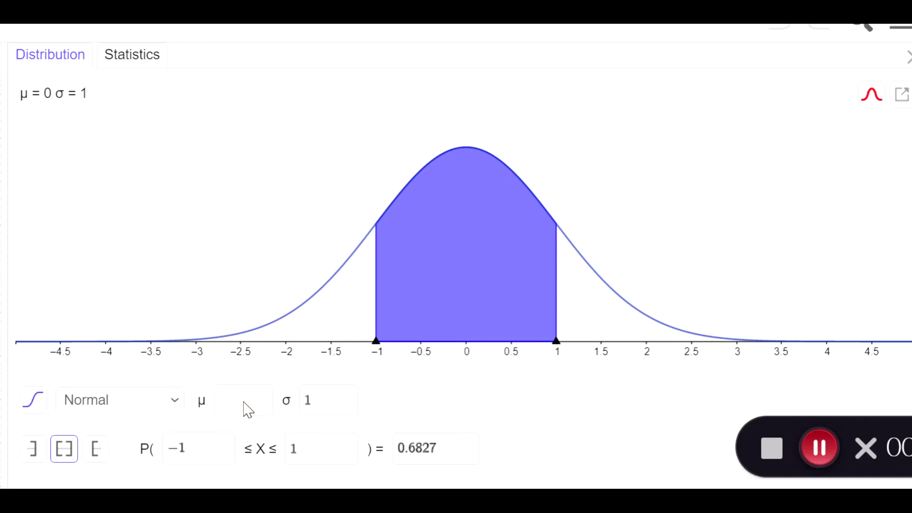
Enter mean 1262 and standard deviation 118, checking the values against the worksheet
type("12")
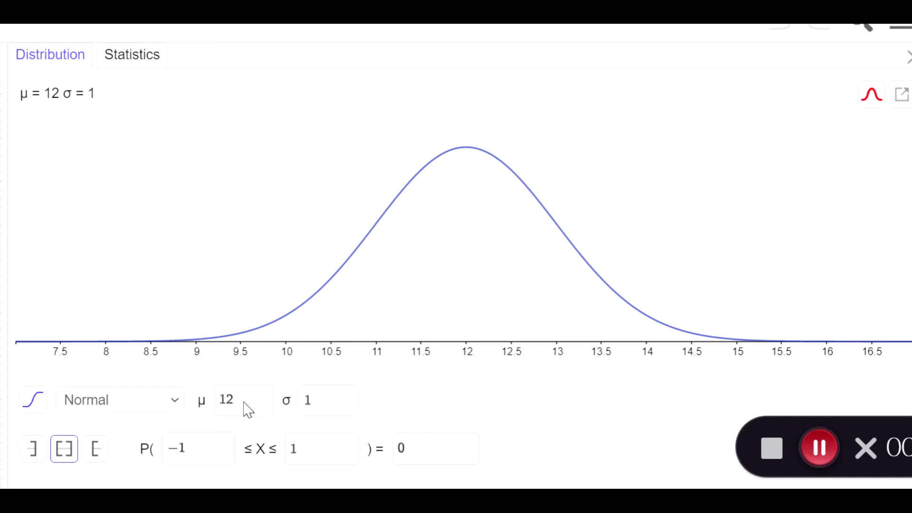
type("62")
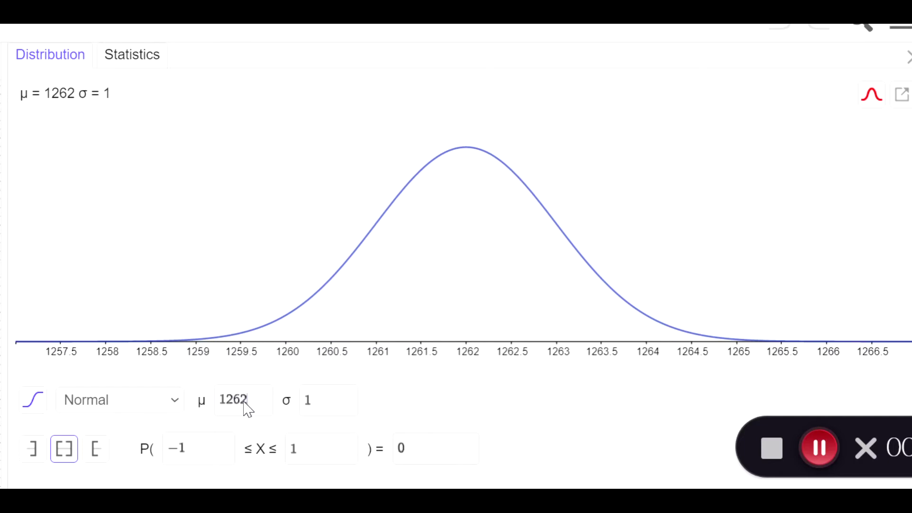
left_click(331, 405)
type("18")
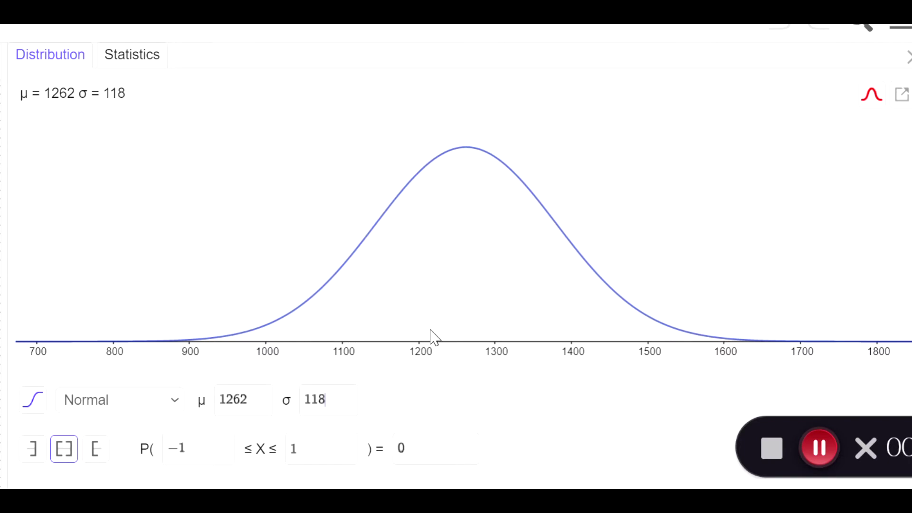
key("alt+Tab")
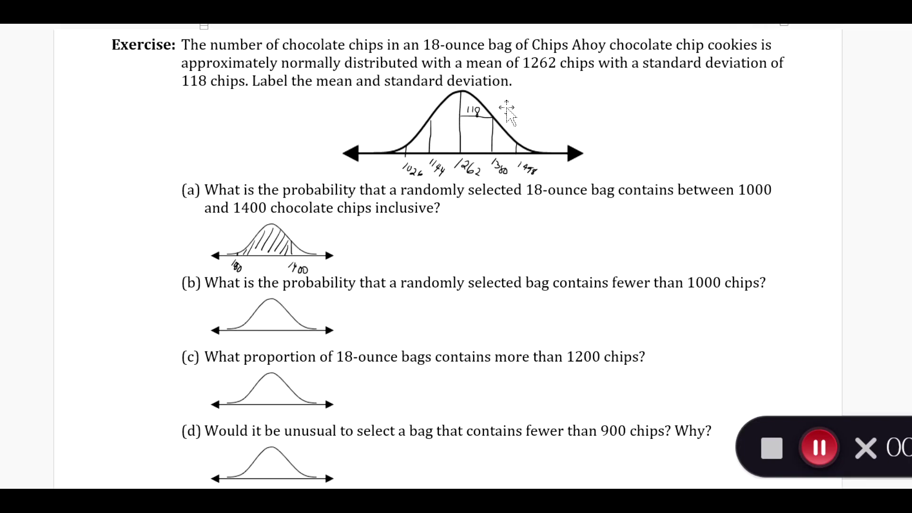
key("alt+Tab")
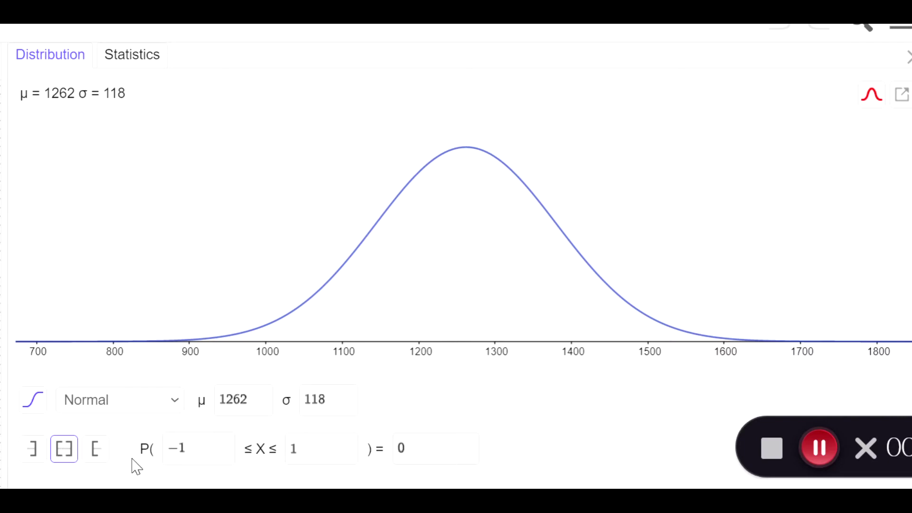
Set the interval bounds to 1000 and 1400, giving P(1000 ≤ X ≤ 1400) = 0.8657
left_click(199, 451)
key("BackSpace")
key("BackSpace")
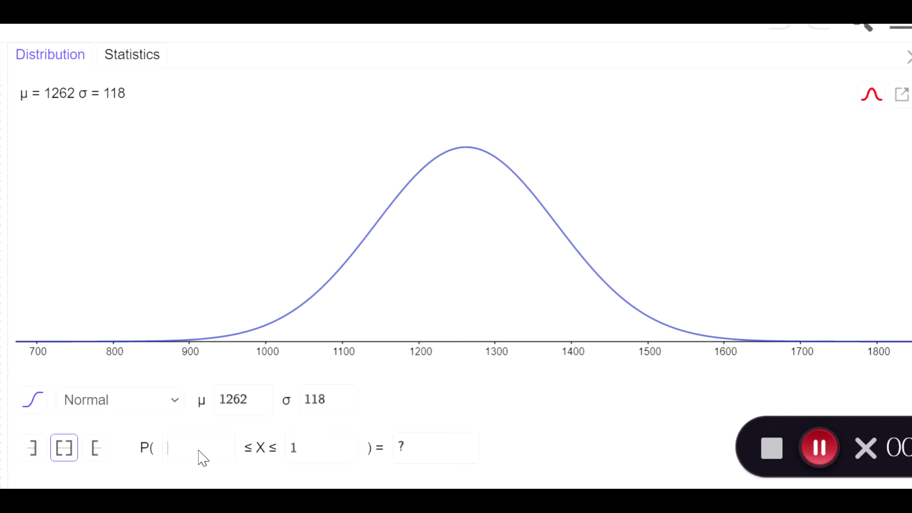
type("1000")
left_click(310, 454)
type("1400")
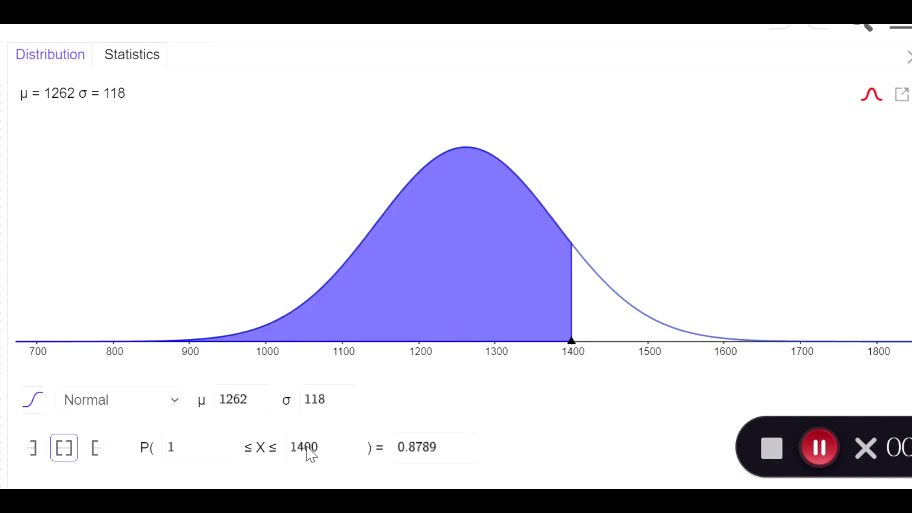
left_click(208, 452)
type("1000")
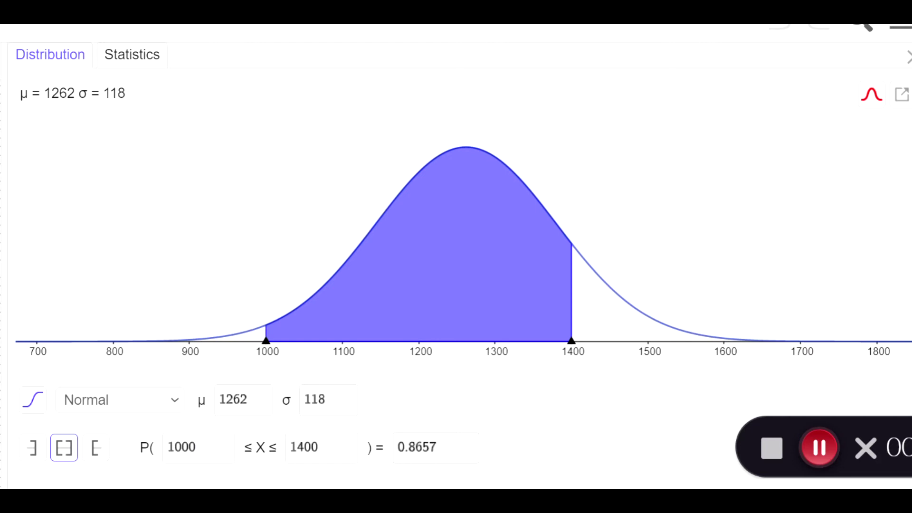
Handwrite P(1000 ≤ X ≤ 1400) = beside sketch (a), then read the calculator's result
key("alt+Tab")
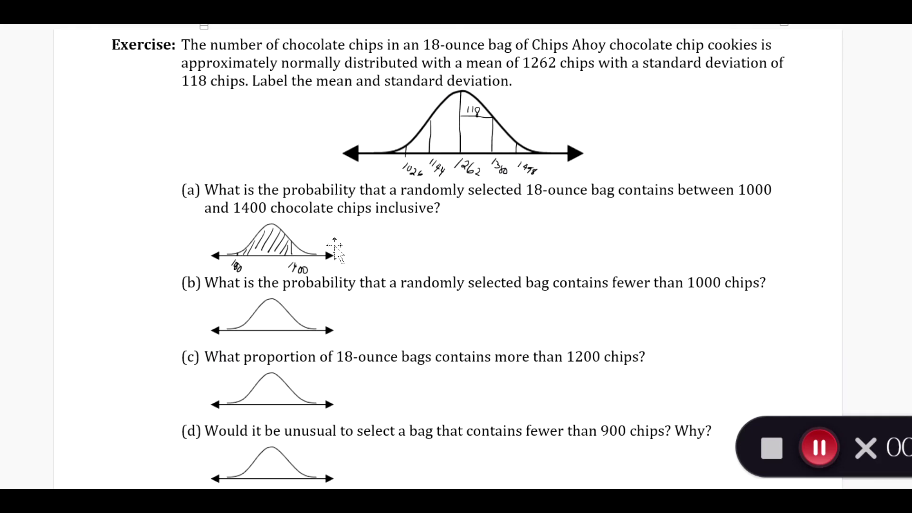
mouse_move(366, 229)
left_mouse_down()
mouse_move(368, 250)
mouse_move(367, 239)
mouse_move(389, 252)
left_mouse_up()
mouse_move(452, 232)
left_mouse_down()
mouse_move(463, 246)
mouse_move(451, 247)
mouse_move(489, 245)
mouse_move(439, 243)
left_mouse_up()
mouse_move(430, 245)
left_mouse_down()
mouse_move(440, 248)
mouse_move(394, 252)
mouse_move(400, 244)
left_mouse_up()
left_click_drag(407, 244, 415, 241)
mouse_move(502, 231)
left_mouse_down()
mouse_move(501, 247)
mouse_move(517, 241)
left_mouse_up()
mouse_move(515, 234)
left_mouse_down()
mouse_move(514, 248)
mouse_move(521, 238)
left_mouse_up()
left_click_drag(527, 239, 526, 237)
mouse_move(537, 230)
left_mouse_down()
mouse_move(539, 253)
mouse_move(558, 238)
left_mouse_up()
left_click_drag(549, 244, 559, 243)
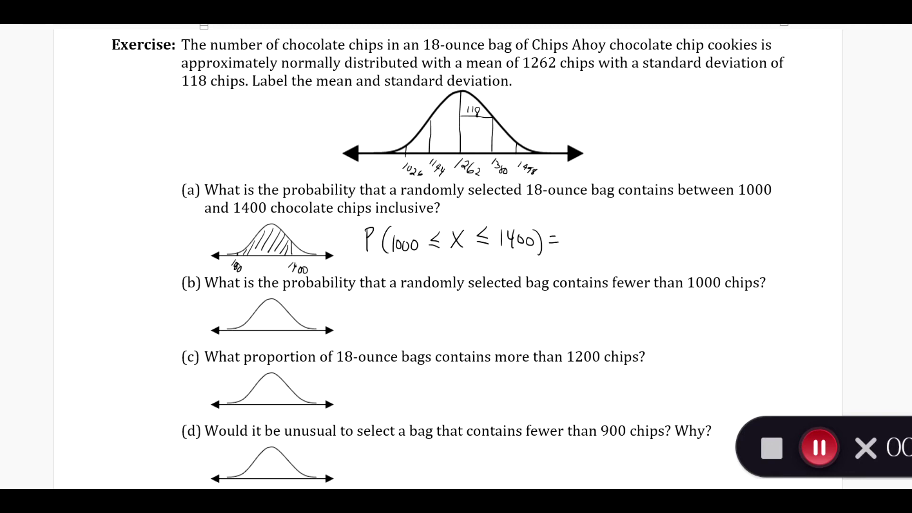
key("alt+Tab")
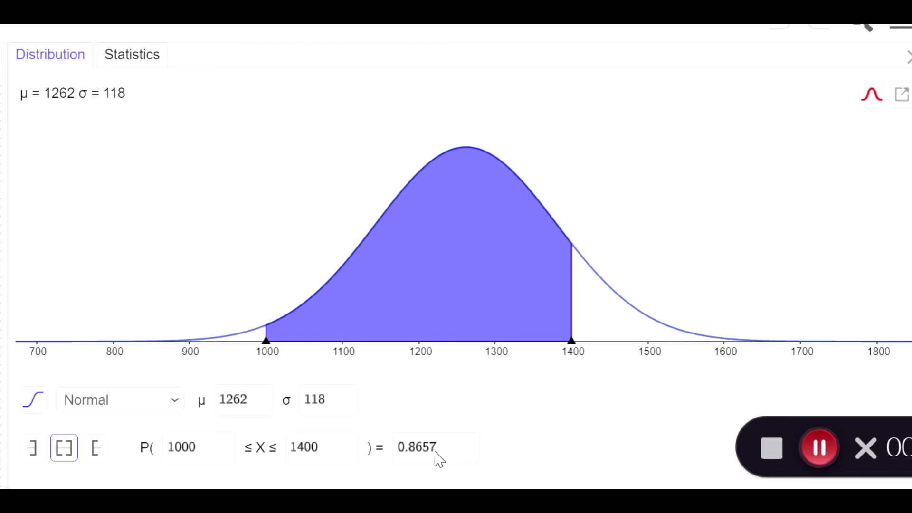
key("alt+Tab")
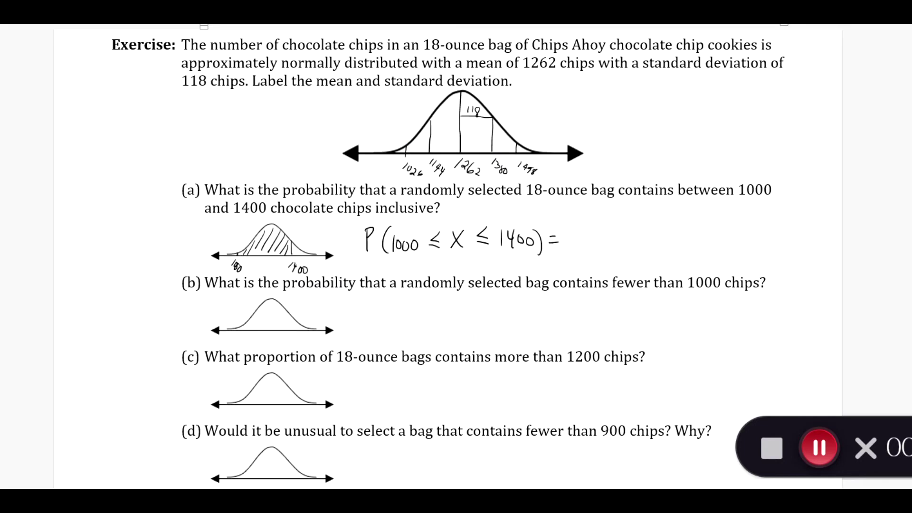
Write 0.8657 after the equals sign in part (a)
mouse_move(588, 230)
left_mouse_down()
mouse_move(612, 227)
mouse_move(612, 243)
mouse_move(624, 228)
mouse_move(623, 242)
mouse_move(656, 226)
mouse_move(664, 243)
left_mouse_up()
left_click(598, 241)
left_click_drag(641, 227, 651, 226)
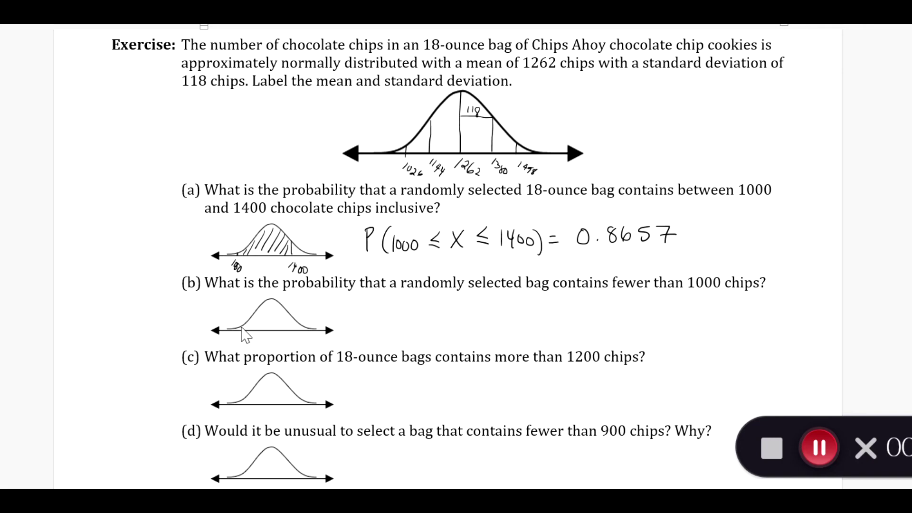
Label 1000 under sketch (b) and write P(x ≤ 1000) beside it
mouse_move(242, 328)
left_mouse_down()
mouse_move(245, 343)
mouse_move(259, 344)
mouse_move(229, 329)
mouse_move(240, 331)
left_mouse_up()
left_click_drag(380, 299, 380, 321)
left_click_drag(381, 301, 401, 320)
mouse_move(413, 306)
left_mouse_down()
mouse_move(425, 317)
mouse_move(408, 319)
left_mouse_up()
mouse_move(459, 304)
left_mouse_down()
mouse_move(458, 318)
mouse_move(480, 308)
left_mouse_up()
mouse_move(492, 308)
left_mouse_down()
mouse_move(494, 318)
mouse_move(492, 308)
left_mouse_up()
mouse_move(503, 308)
left_mouse_down()
mouse_move(506, 318)
mouse_move(502, 309)
left_mouse_up()
left_click_drag(516, 302, 517, 325)
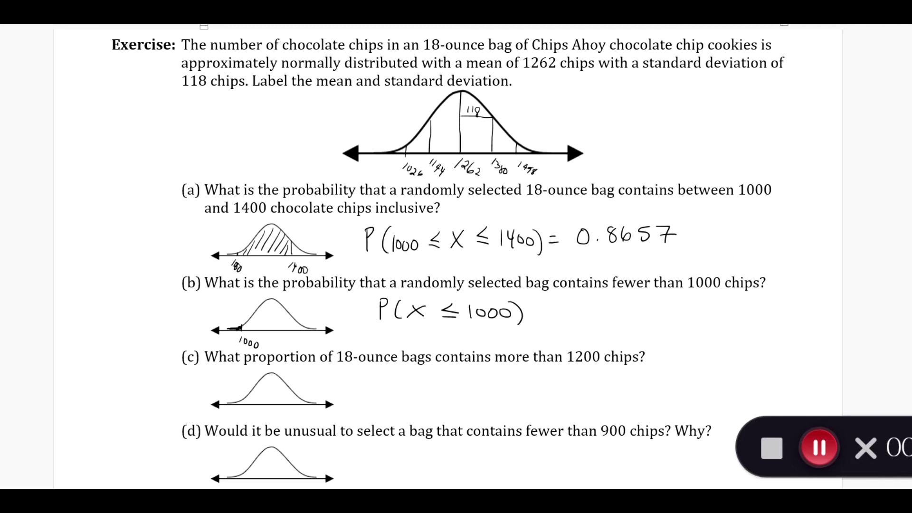
key("alt+Tab")
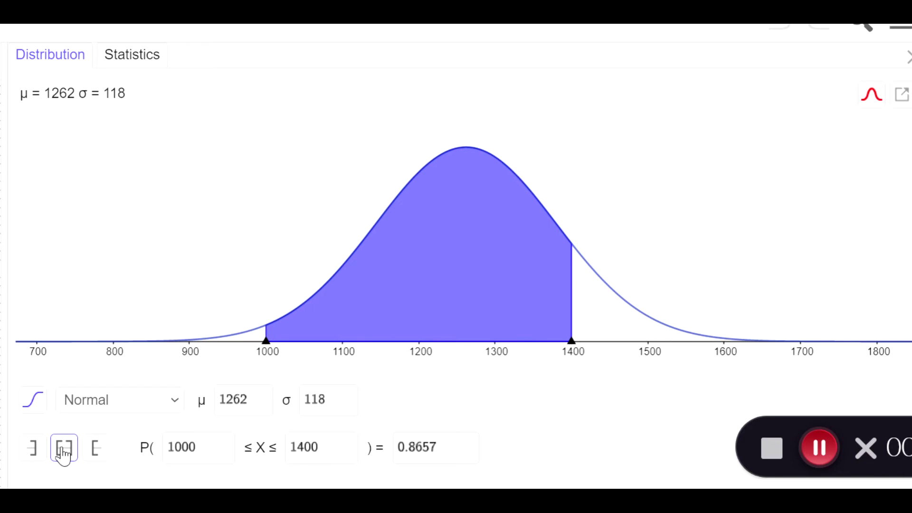
Switch to a left-tail interval with upper bound 1000, giving P(X ≤ 1000) = 0.0132
left_click(33, 448)
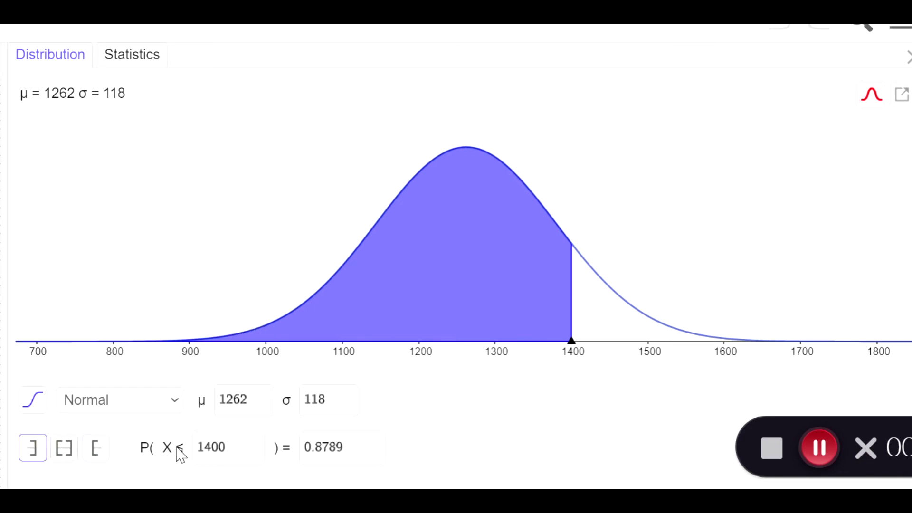
left_click(236, 454)
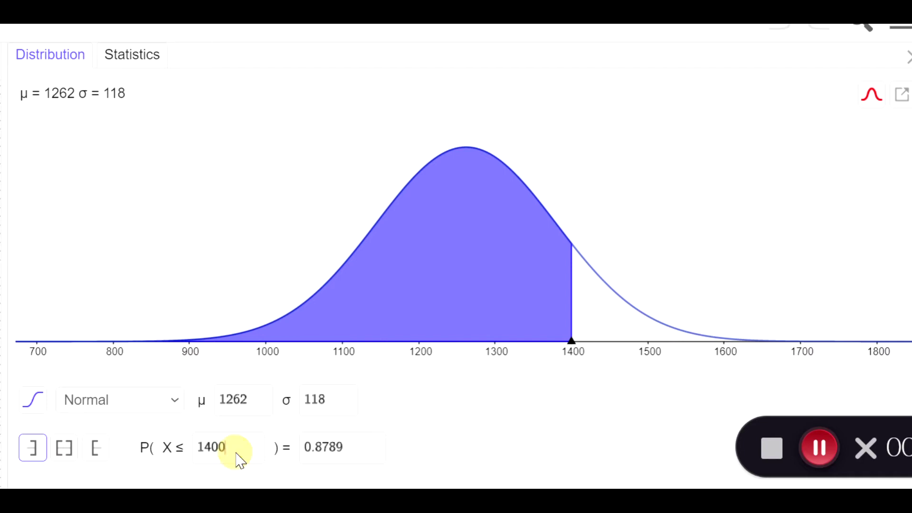
key("BackSpace")
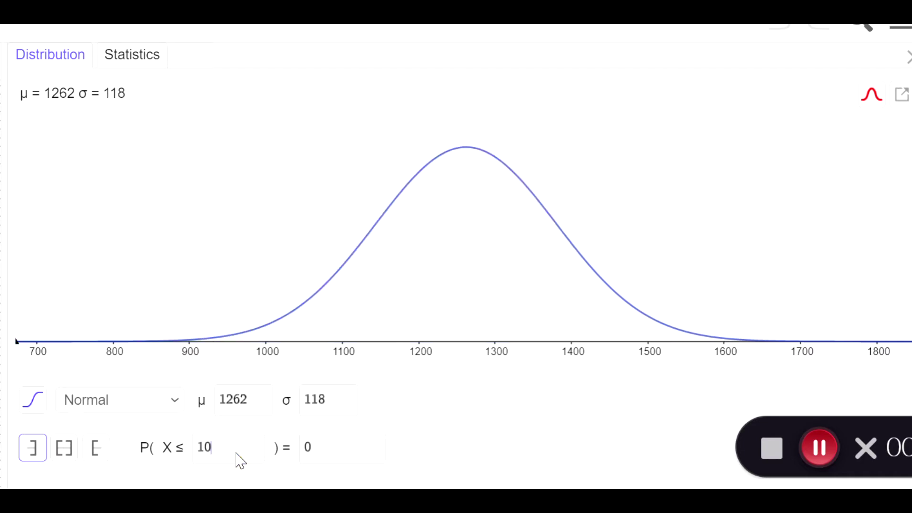
type("00")
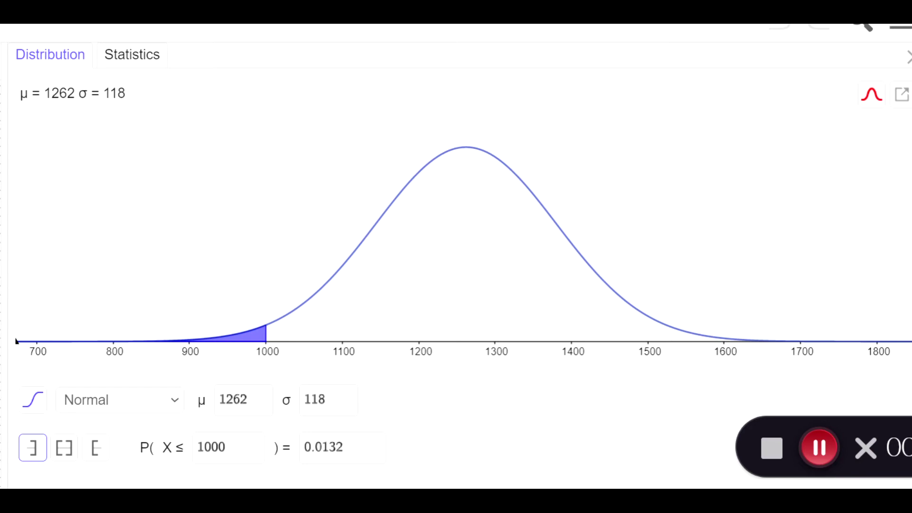
key("alt+Tab")
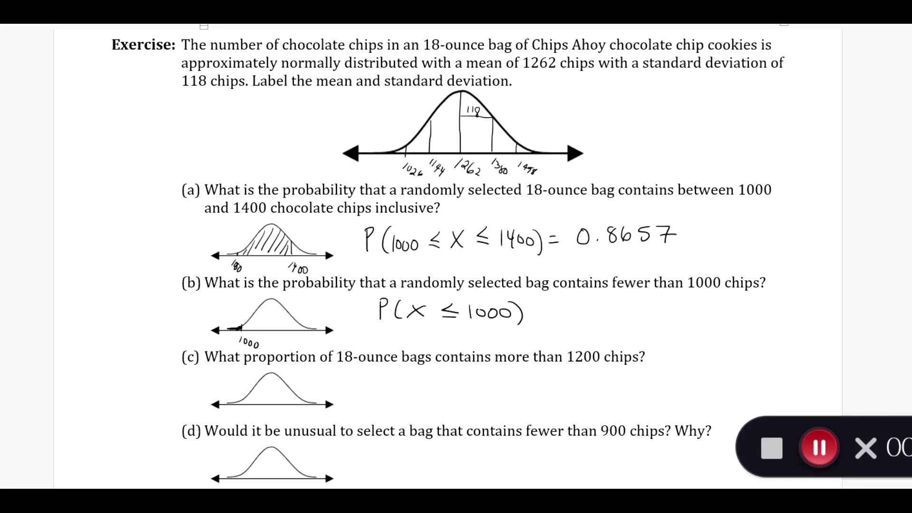
Check the calculator result and write = 0.0132 after P(X ≤ 1000) in part (b)
key("alt+Tab")
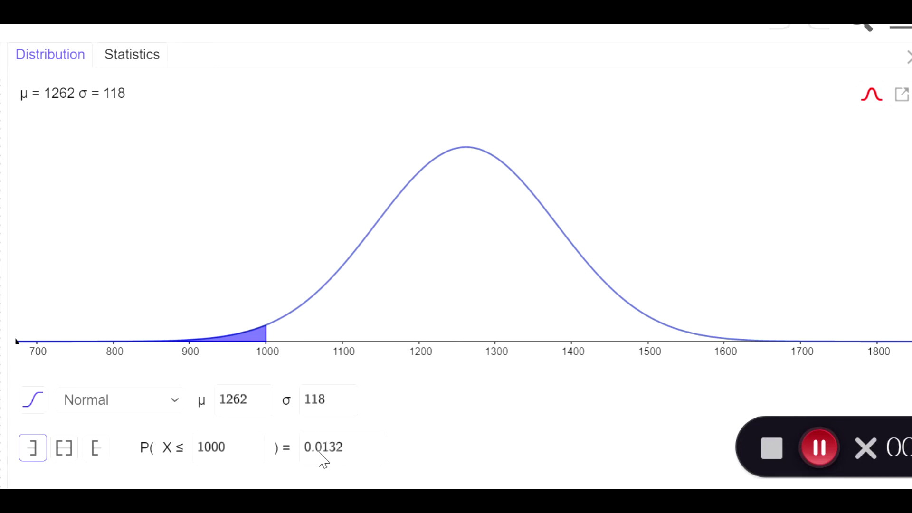
key("alt+Tab")
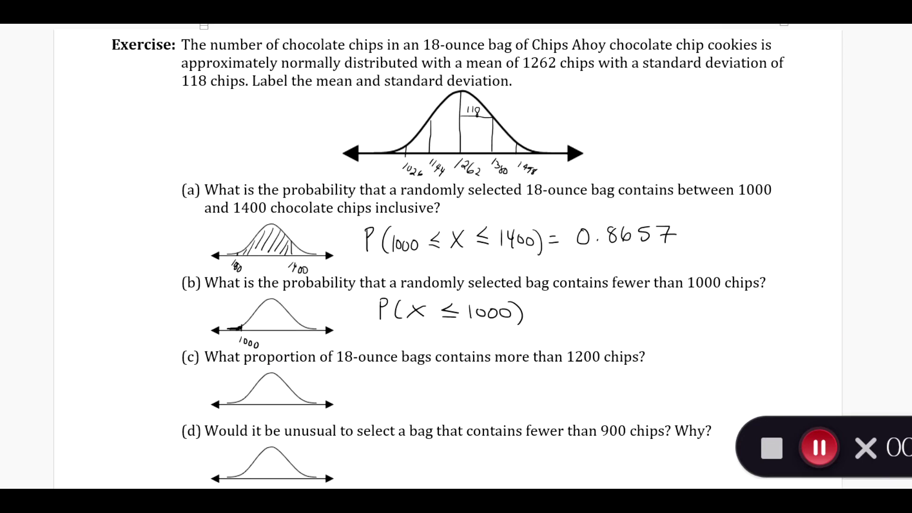
left_click_drag(537, 309, 551, 309)
mouse_move(537, 316)
left_mouse_down()
mouse_move(566, 307)
mouse_move(632, 323)
mouse_move(649, 315)
left_mouse_up()
left_click(579, 313)
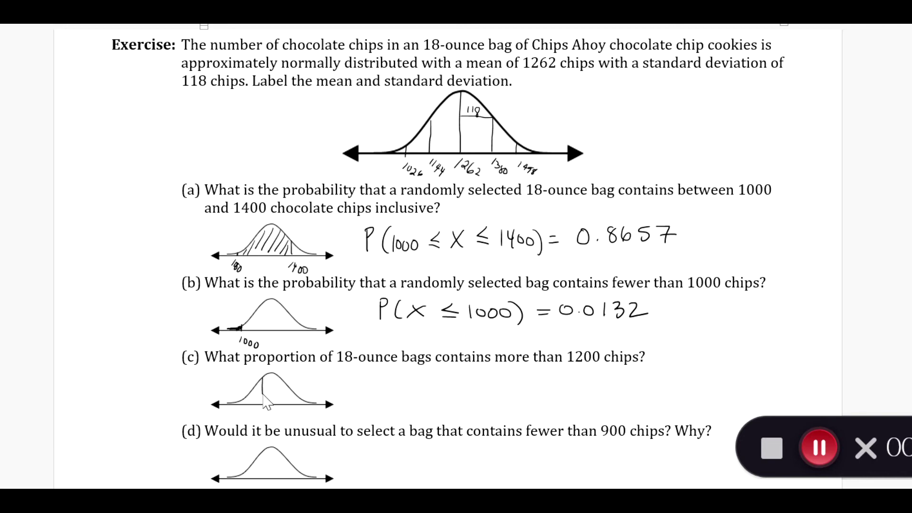
Label 1200 under part (c)'s curve and hatch the area to its right
left_click_drag(269, 419, 311, 416)
mouse_move(265, 382)
left_mouse_down()
mouse_move(281, 375)
mouse_move(292, 389)
left_mouse_up()
mouse_move(266, 403)
left_mouse_down()
mouse_move(284, 390)
mouse_move(277, 405)
mouse_move(299, 400)
left_mouse_up()
left_click_drag(287, 405, 305, 402)
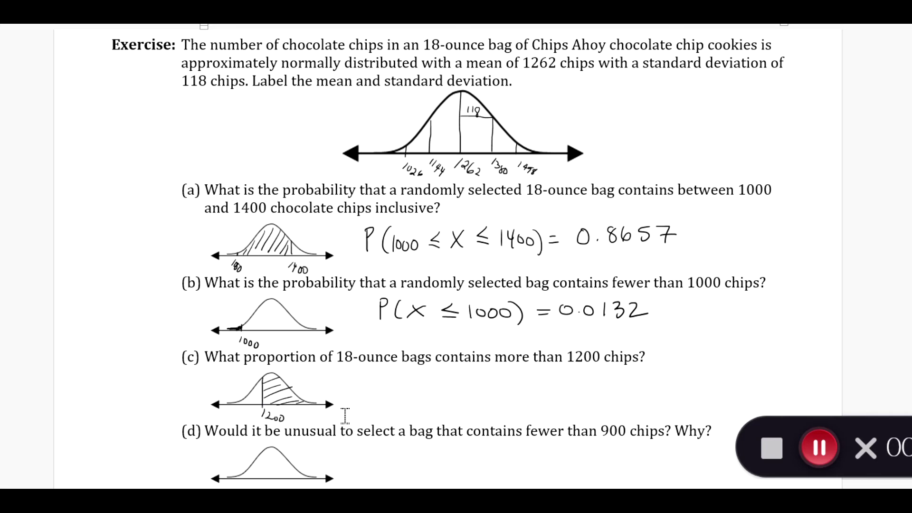
Switch to a right-tail interval with lower bound 1200, giving P(1200 ≤ X) = 0.7004
key("alt+Tab")
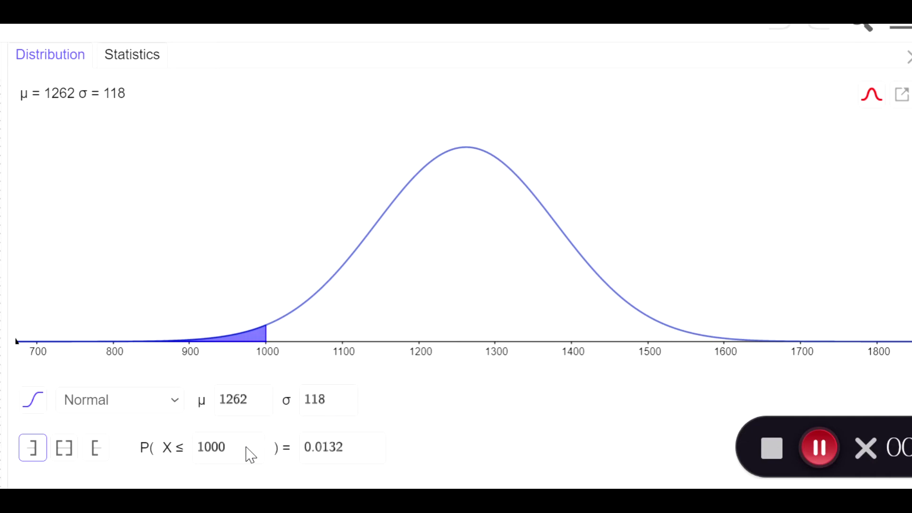
left_click(97, 449)
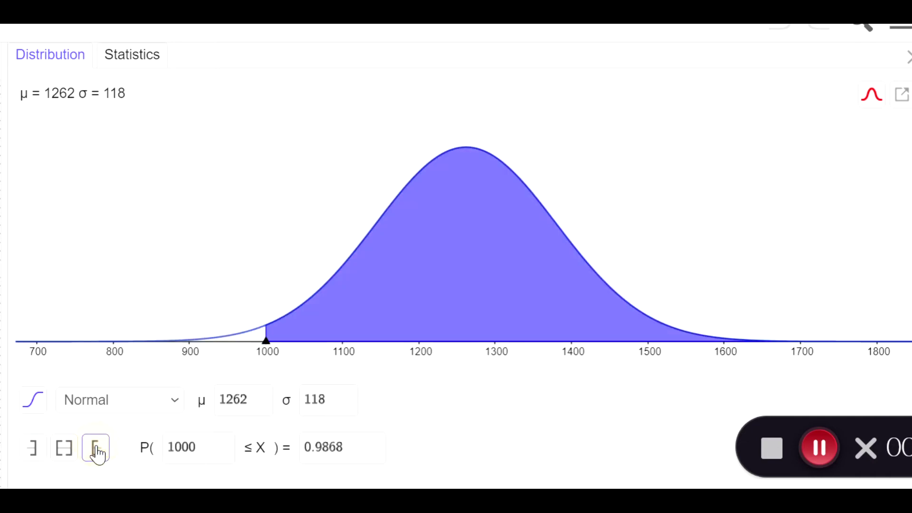
left_click_drag(198, 450, 152, 453)
type("1200")
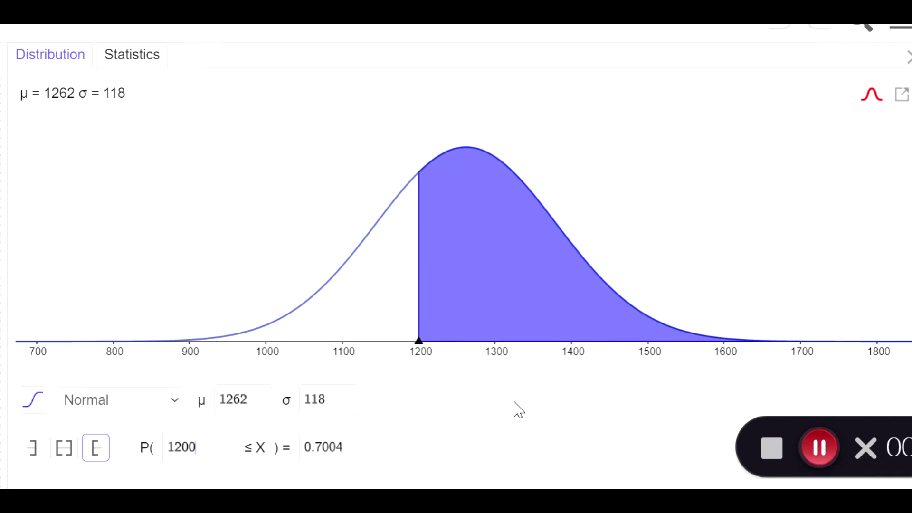
key("alt+Tab")
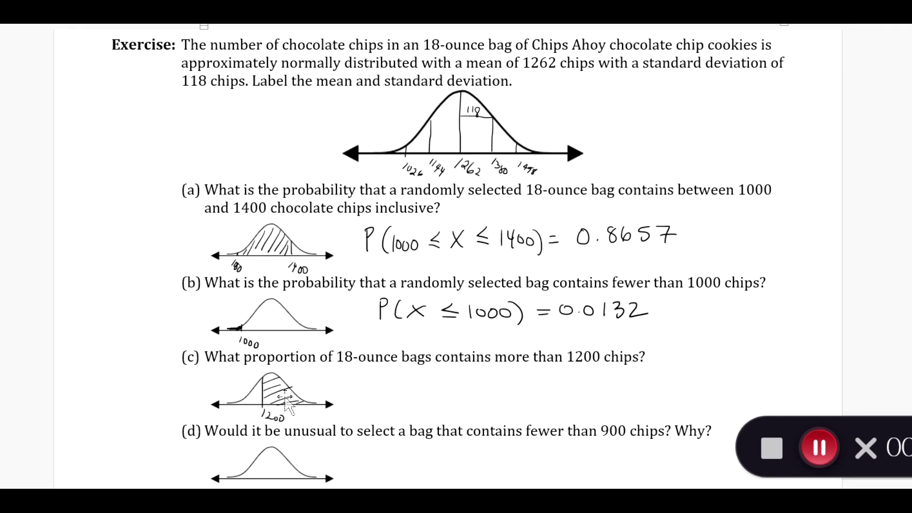
Confirm 0.7004 in the calculator and handwrite P(x ≥ 1200) = 0.7004 next to sketch (c)
key("alt+Tab")
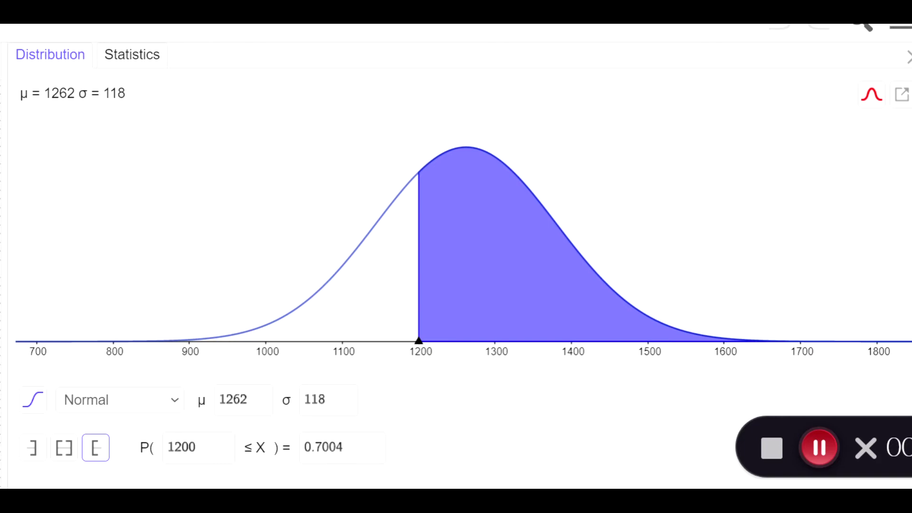
key("alt+Tab")
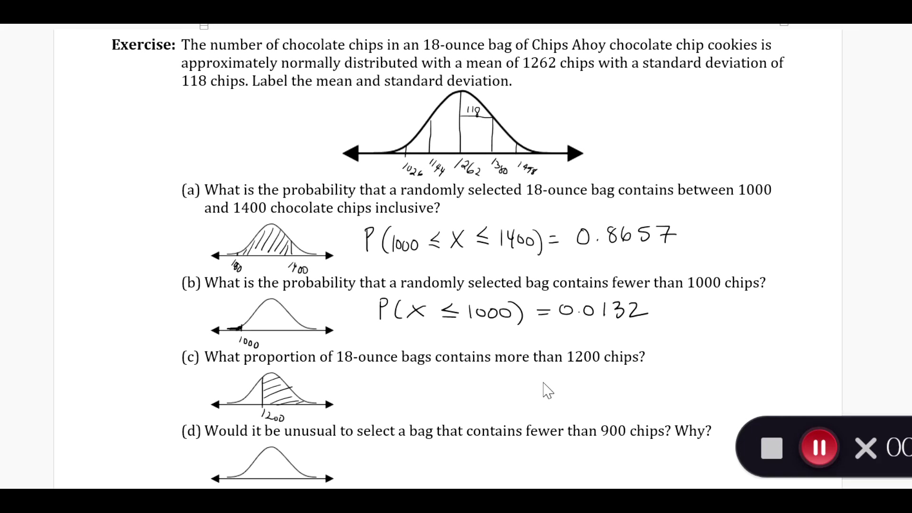
left_click_drag(550, 390, 564, 388)
mouse_move(550, 395)
left_mouse_down()
mouse_move(608, 391)
mouse_move(600, 388)
mouse_move(620, 398)
mouse_move(652, 395)
left_mouse_up()
left_click(594, 395)
left_click_drag(649, 384, 650, 399)
mouse_move(382, 383)
left_mouse_down()
mouse_move(381, 403)
mouse_move(383, 394)
left_mouse_up()
mouse_move(407, 381)
left_mouse_down()
mouse_move(423, 398)
mouse_move(454, 399)
left_mouse_up()
mouse_move(468, 384)
left_mouse_down()
mouse_move(469, 397)
mouse_move(504, 387)
left_mouse_up()
left_click_drag(513, 380, 515, 404)
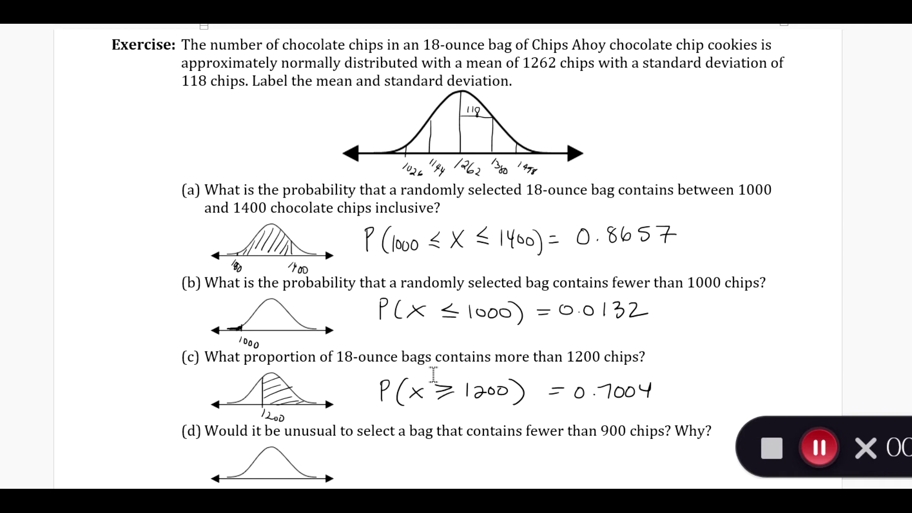
key("alt+Tab")
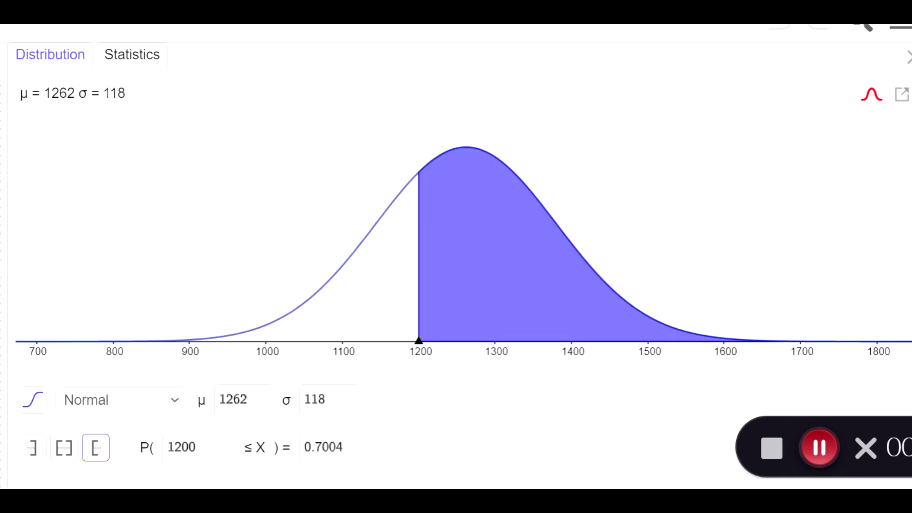